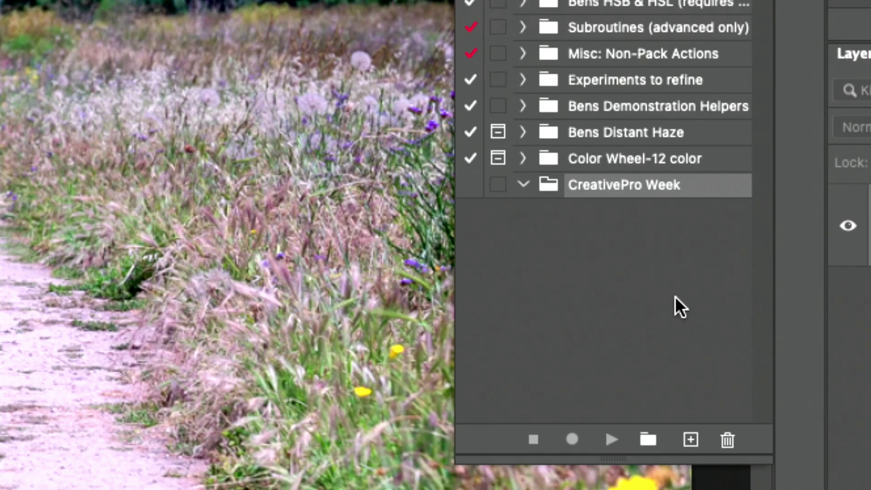
Step: Create a 'Hazify background' action in the CreativePro Week set and begin recording
click(691, 439)
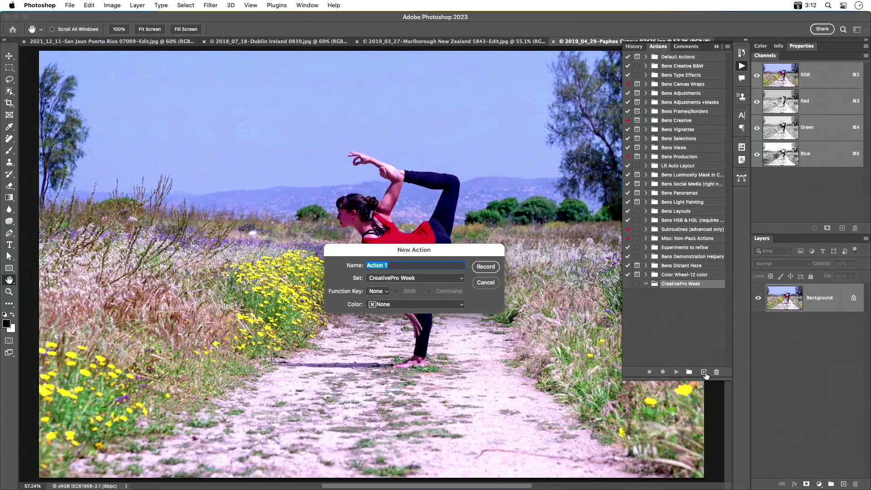
text(Hazify background)
click(485, 270)
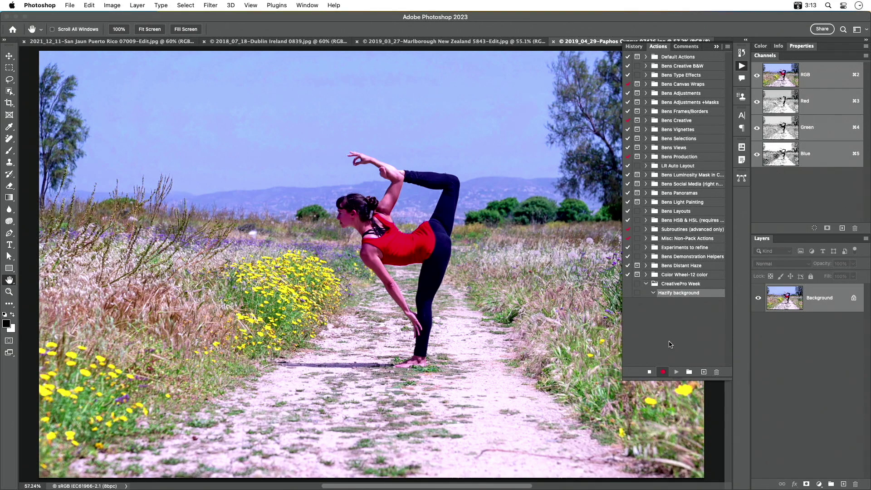
Step: Pause recording, close the Paphos photo, and resume recording on the vineyard photo
click(649, 371)
key(super+w)
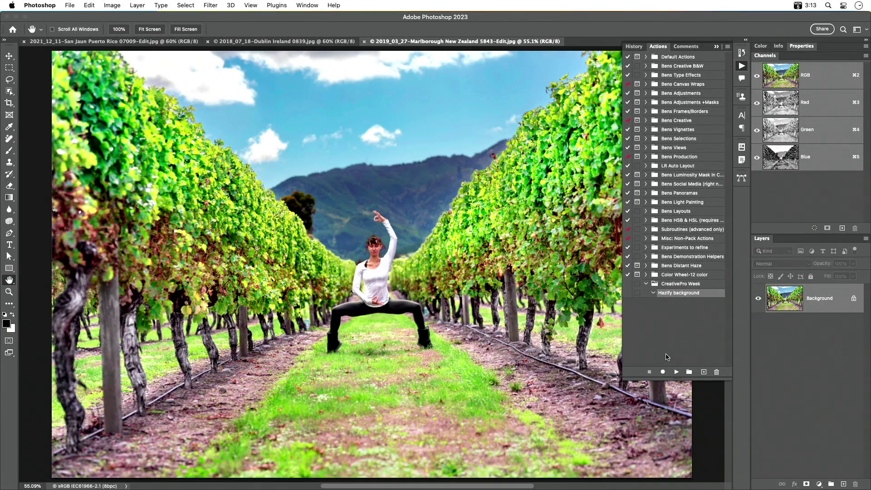
click(662, 372)
Step: Enable the Depth Blur neural filter with Output depth map only
click(211, 6)
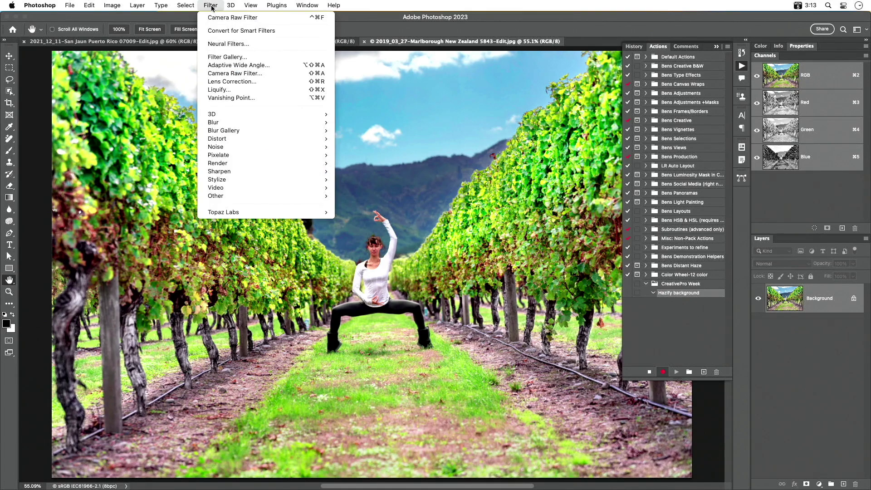
click(203, 44)
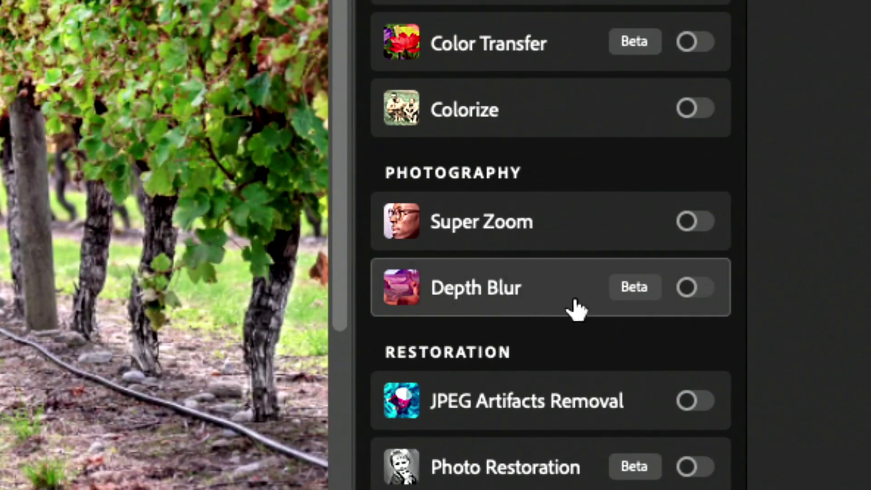
click(685, 289)
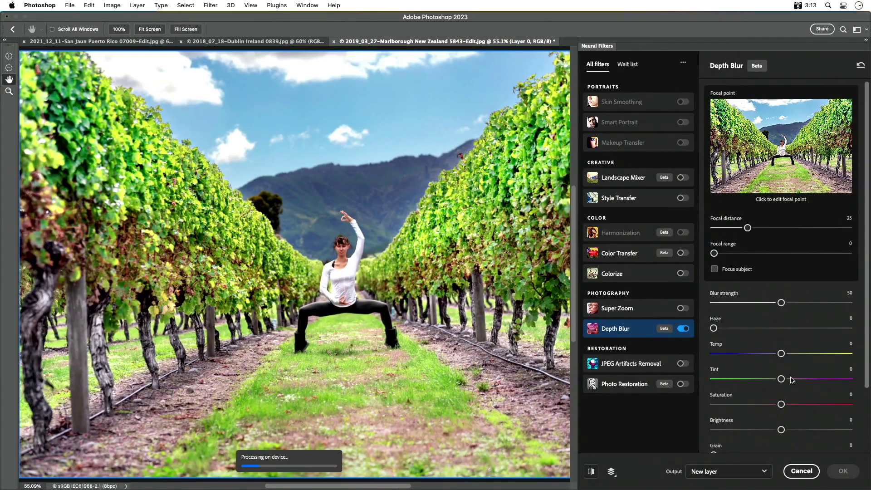
scroll(805, 431, down, 3)
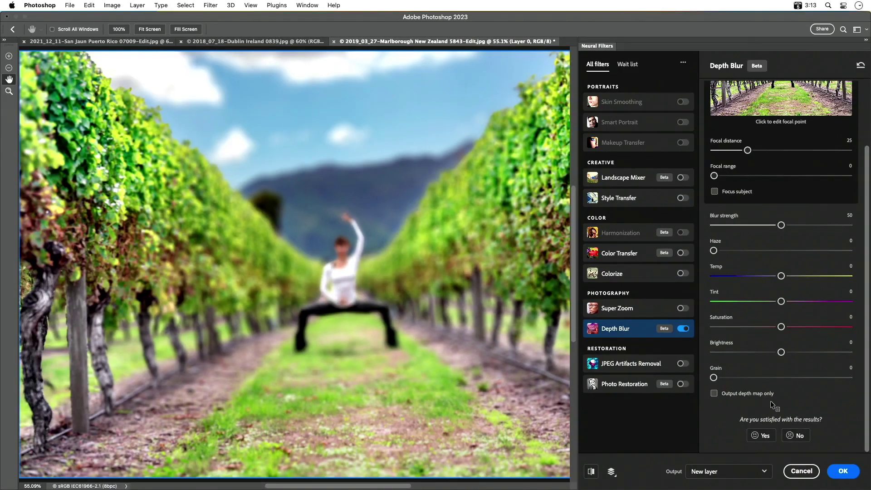
click(714, 394)
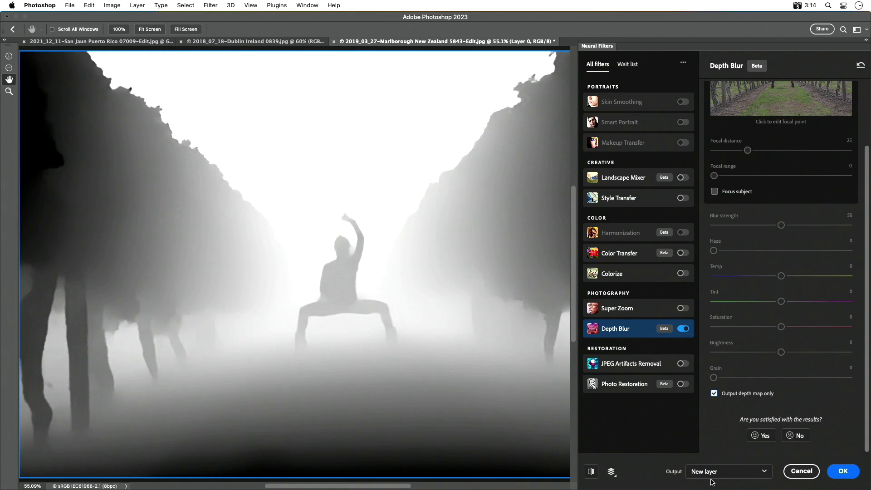
Step: Output the depth map to Layer 1, load the RGB channel as a selection, and delete Layer 1
click(845, 473)
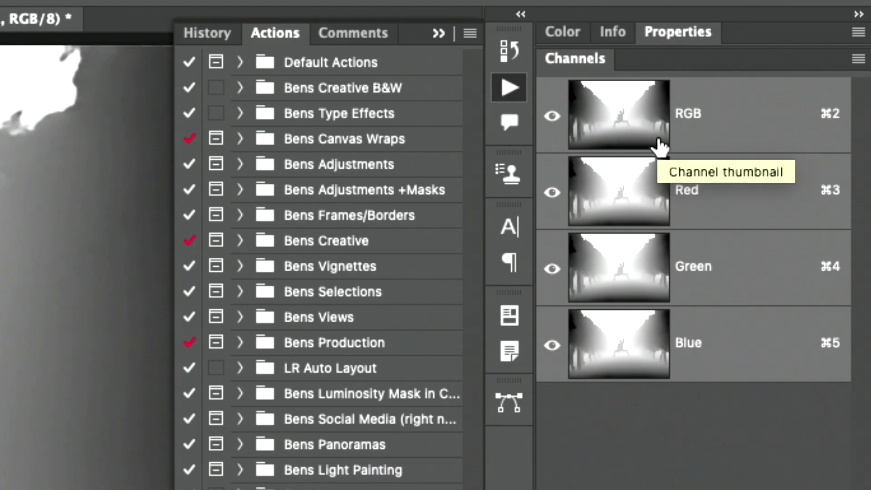
drag(711, 136, 631, 94)
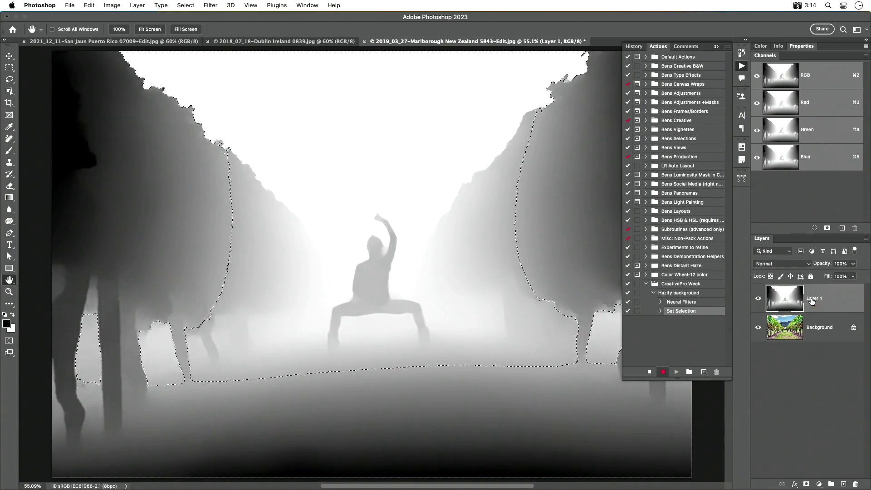
drag(812, 301, 855, 483)
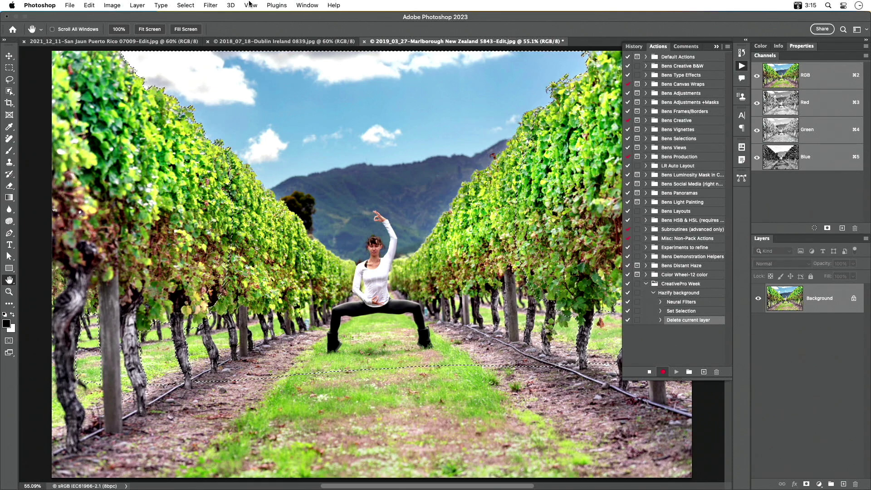
Step: Convert the photo for smart filters and apply Camera Raw with Dehaze -71, Temperature -18, Saturation -21
click(213, 4)
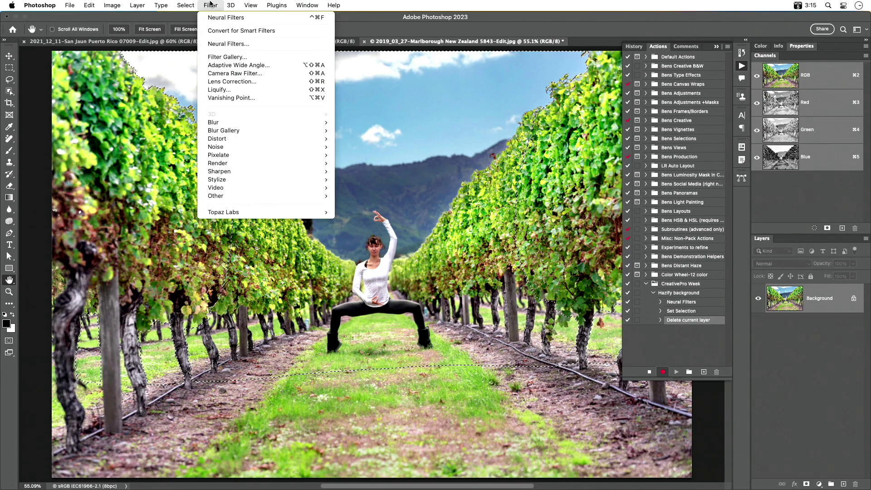
click(222, 31)
click(211, 5)
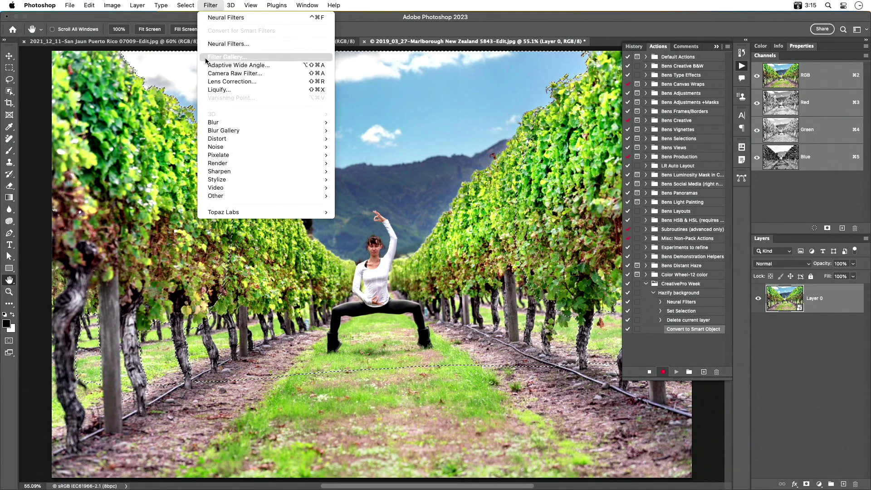
click(204, 74)
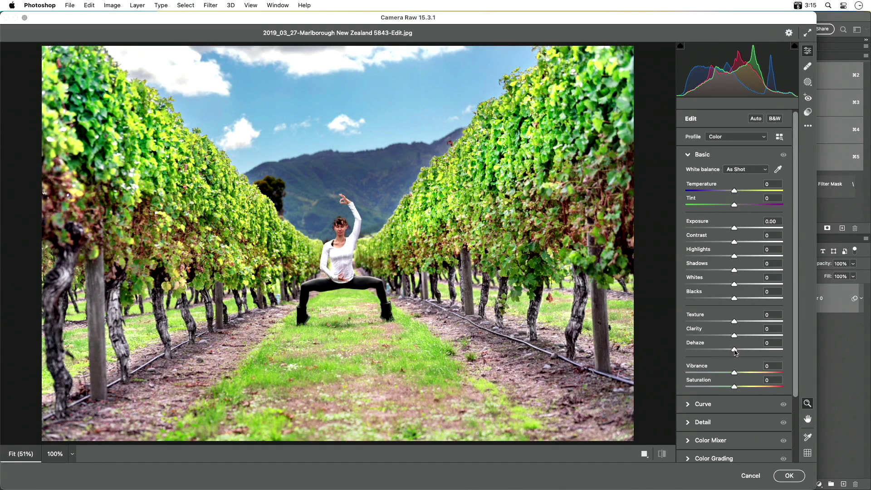
drag(734, 349, 699, 349)
drag(733, 191, 727, 195)
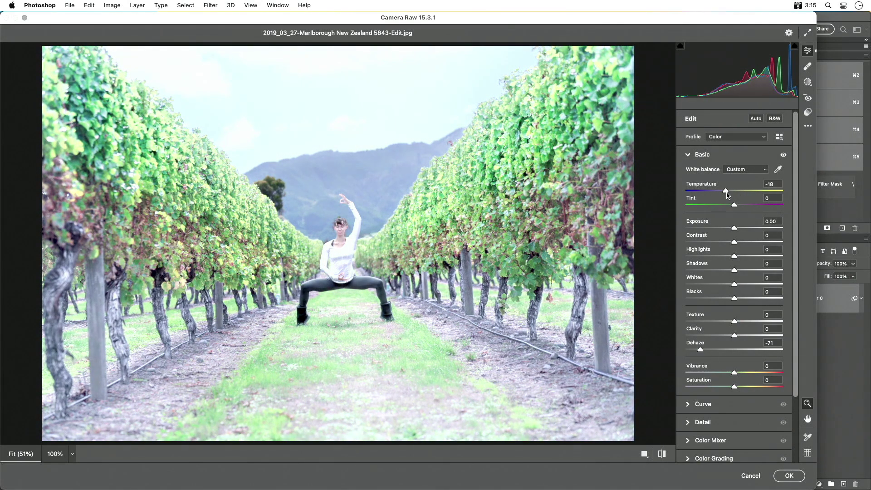
drag(733, 387, 724, 389)
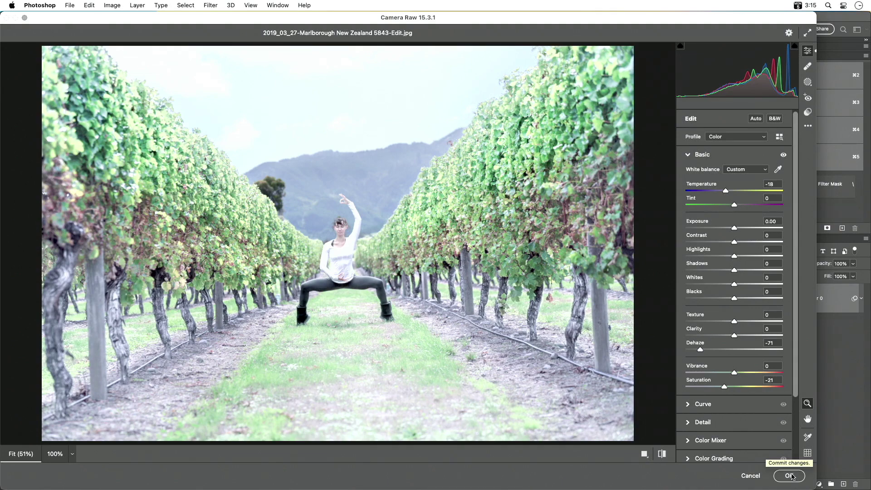
click(790, 476)
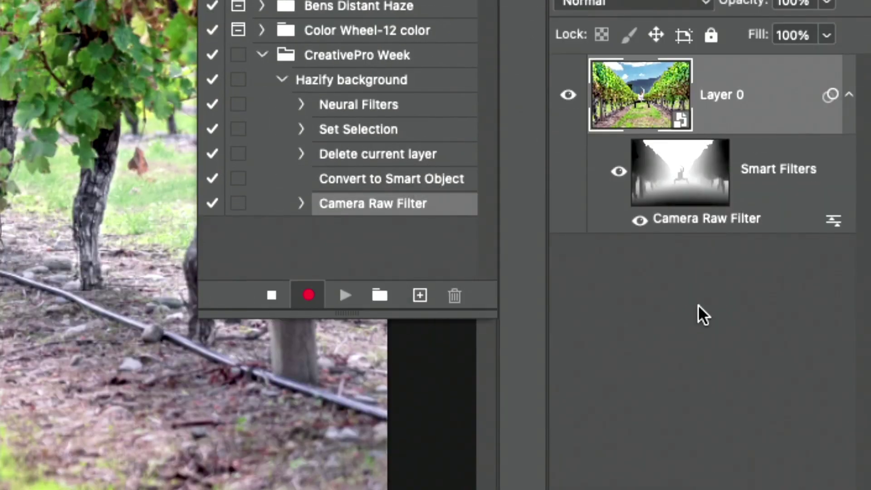
Step: Apply Levels to the smart filter mask, raising the black input to 113
click(698, 304)
click(702, 254)
click(687, 181)
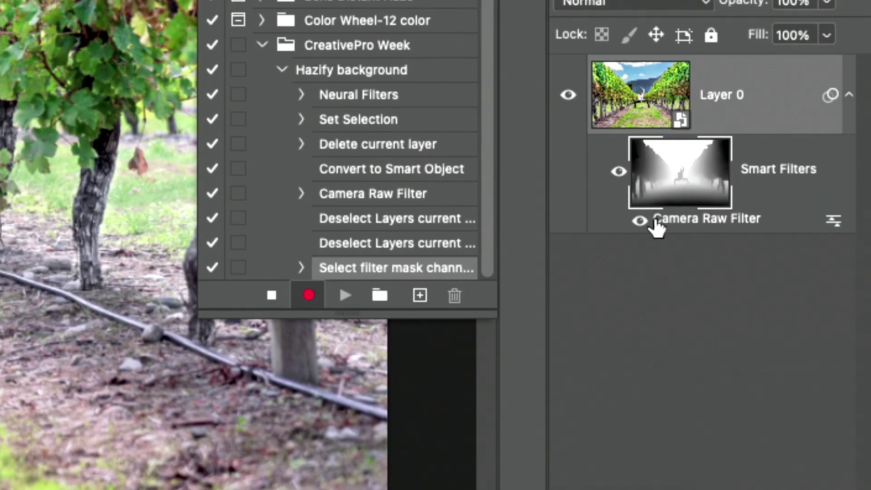
key(super+l)
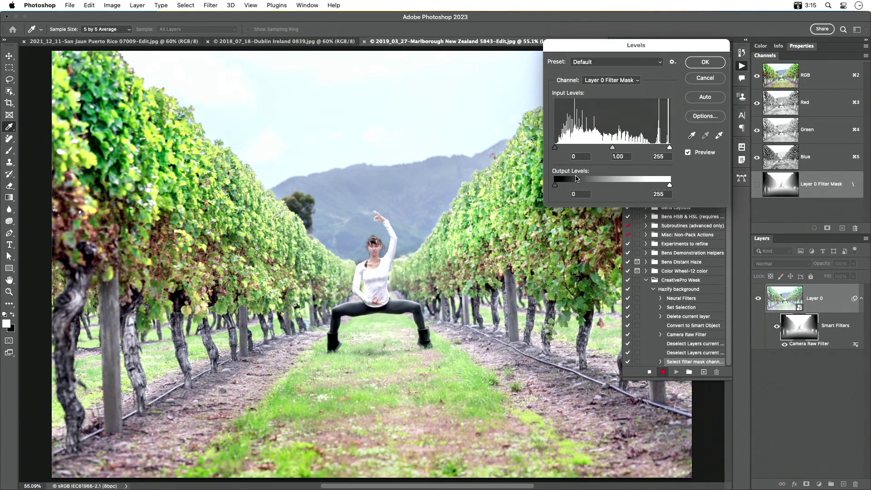
drag(554, 148, 589, 151)
click(575, 156)
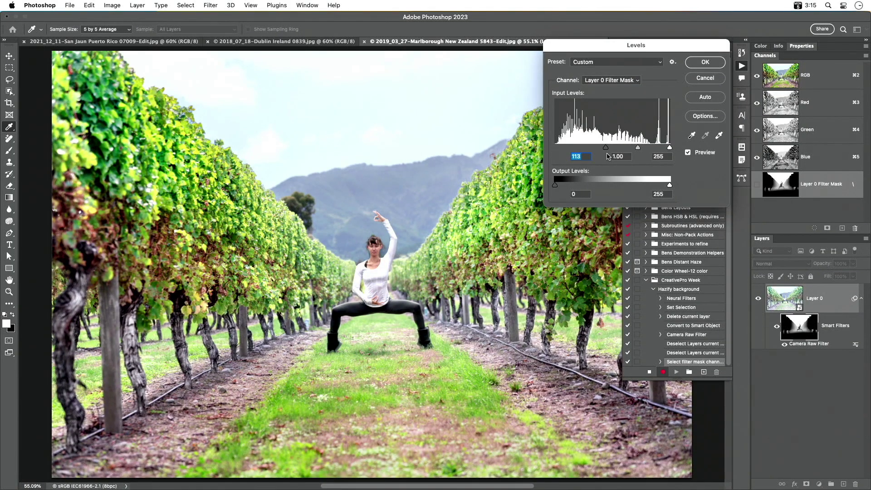
key(Return)
key(h)
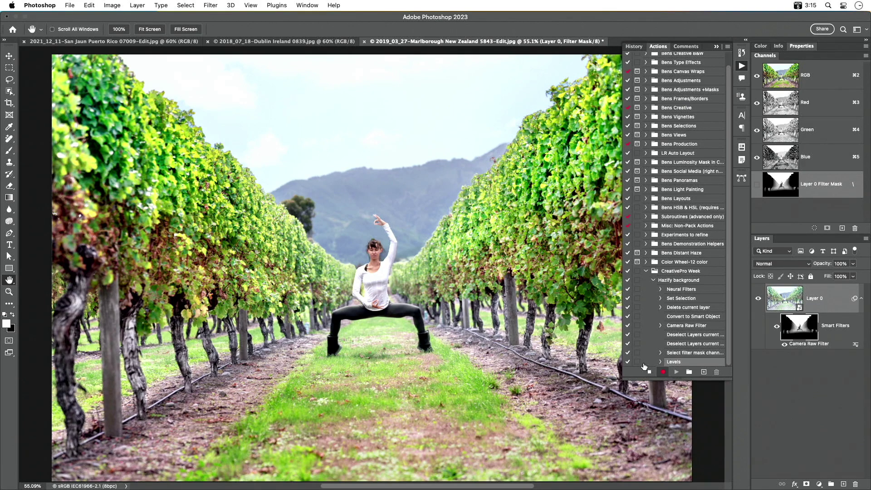
Step: Stop recording and keep the action named 'Hazify background'
click(649, 373)
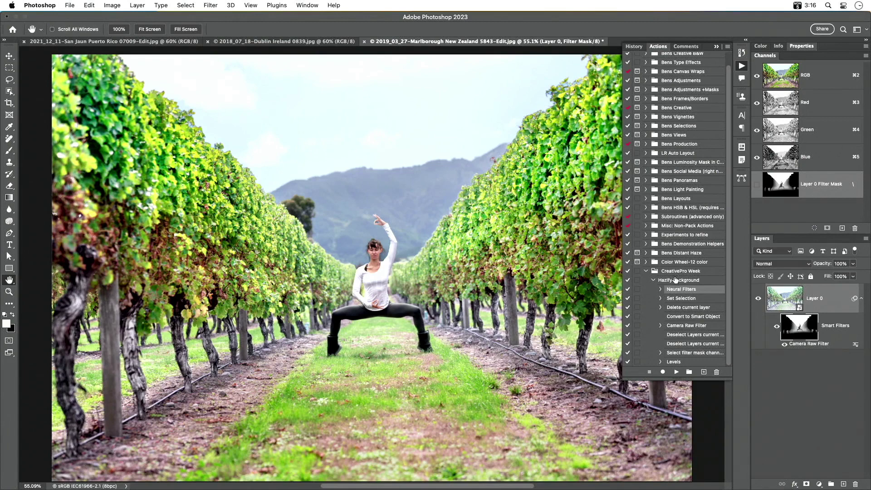
double_click(670, 279)
key(super+1)
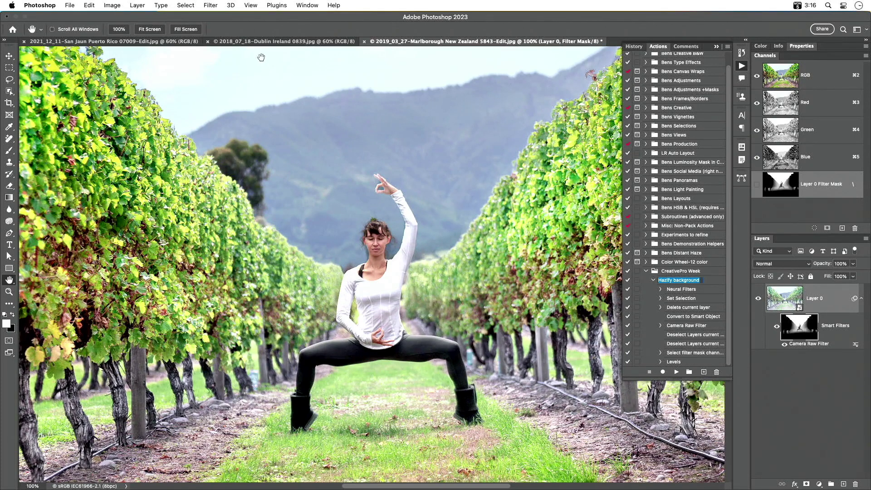
key(Return)
Step: Run Hazify background on the Dublin Ireland bridge photo
click(266, 42)
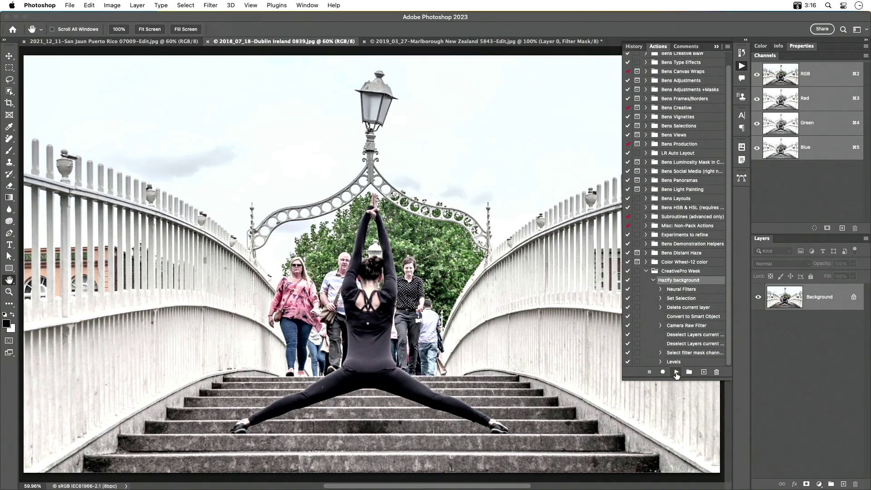
click(676, 373)
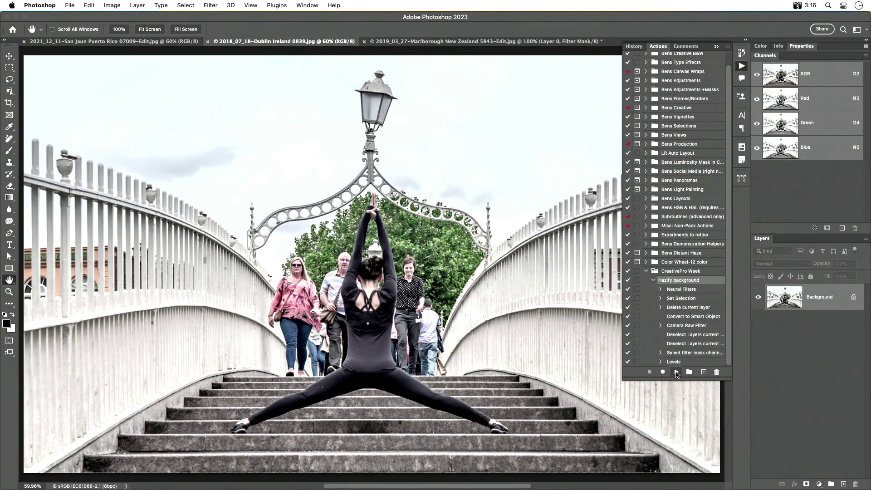